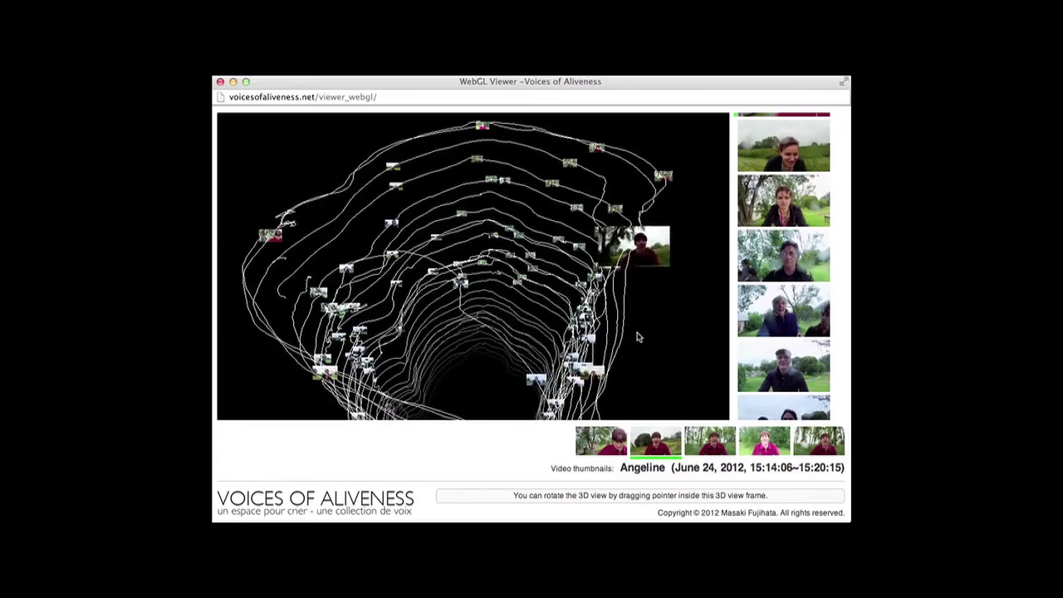
scroll(814, 191, down, 3)
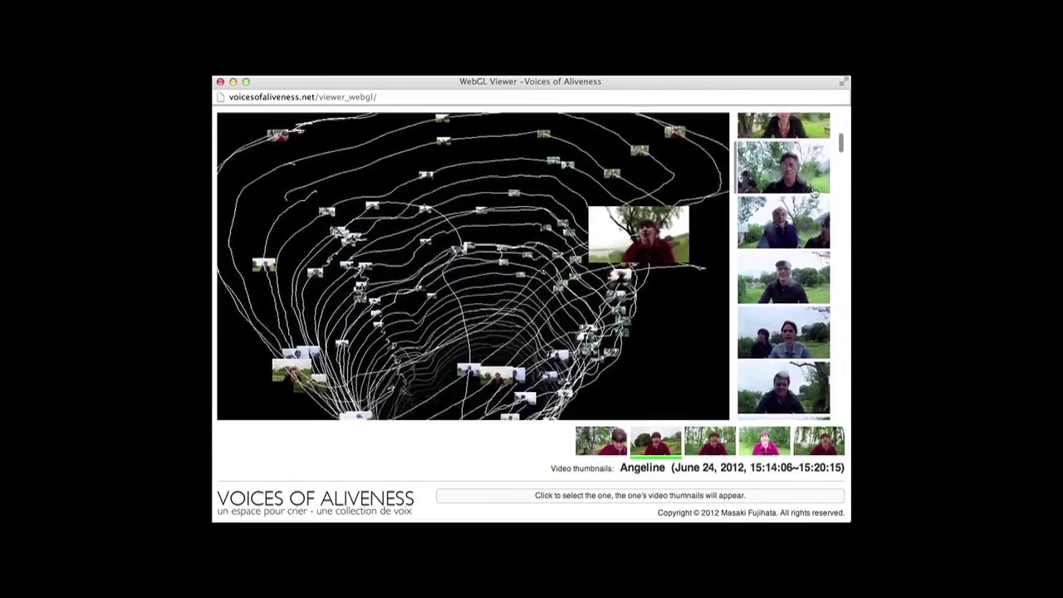
scroll(814, 191, down, 1)
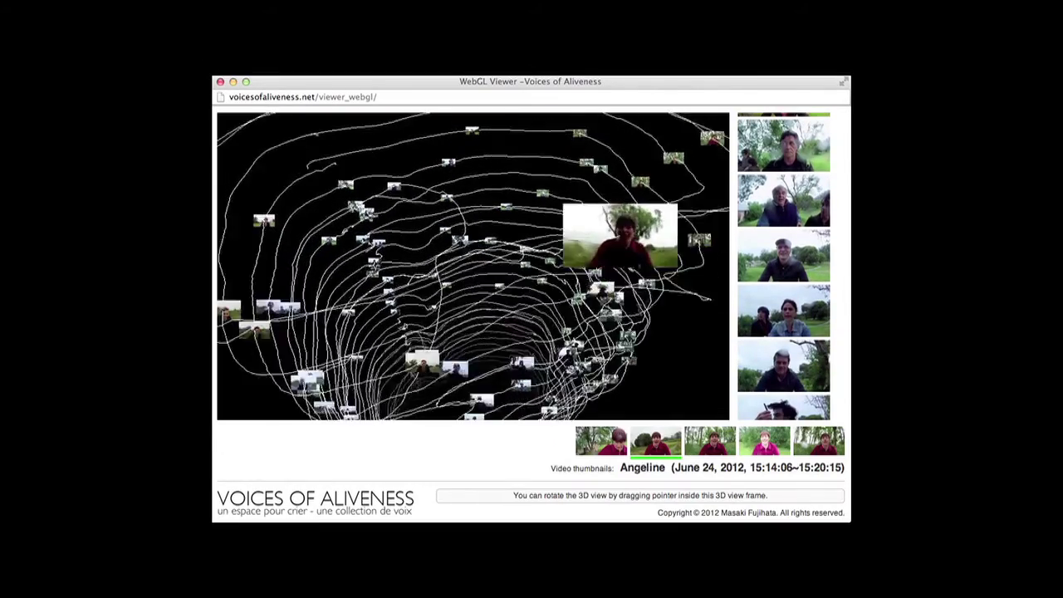
scroll(781, 212, down, 3)
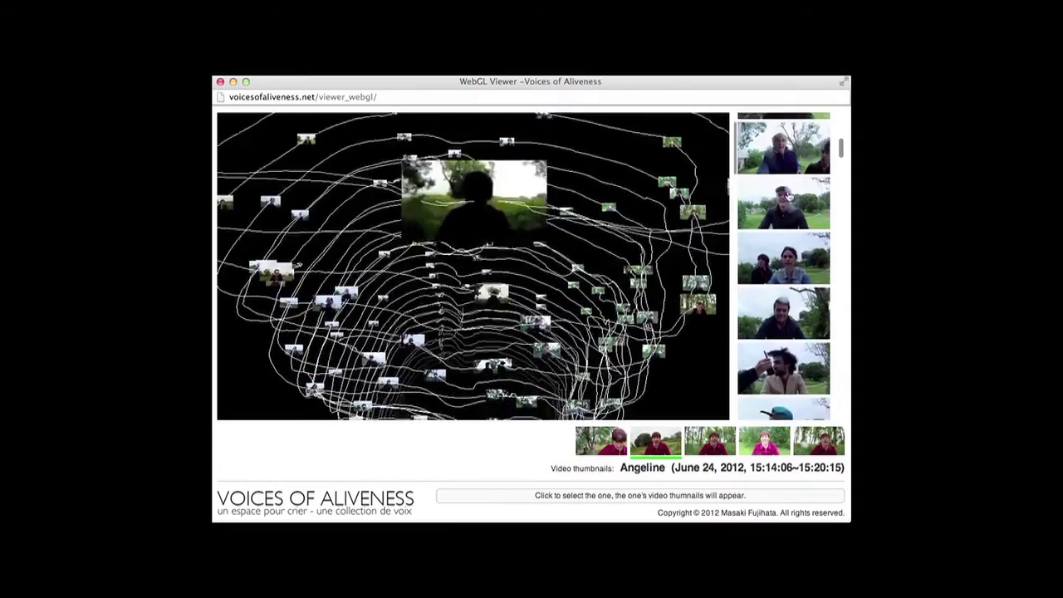
scroll(789, 196, down, 2)
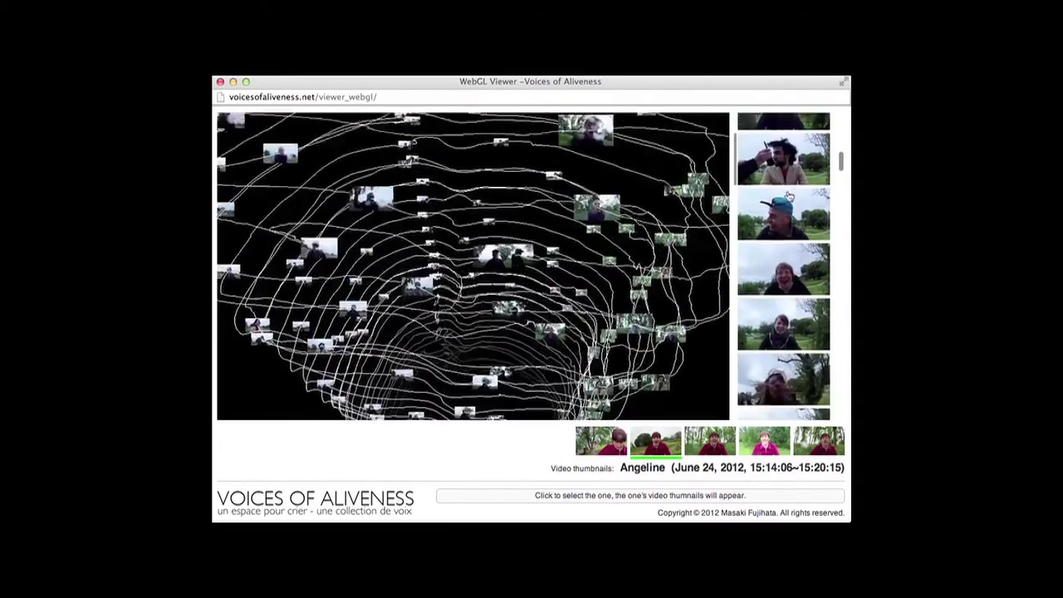
scroll(789, 196, down, 3)
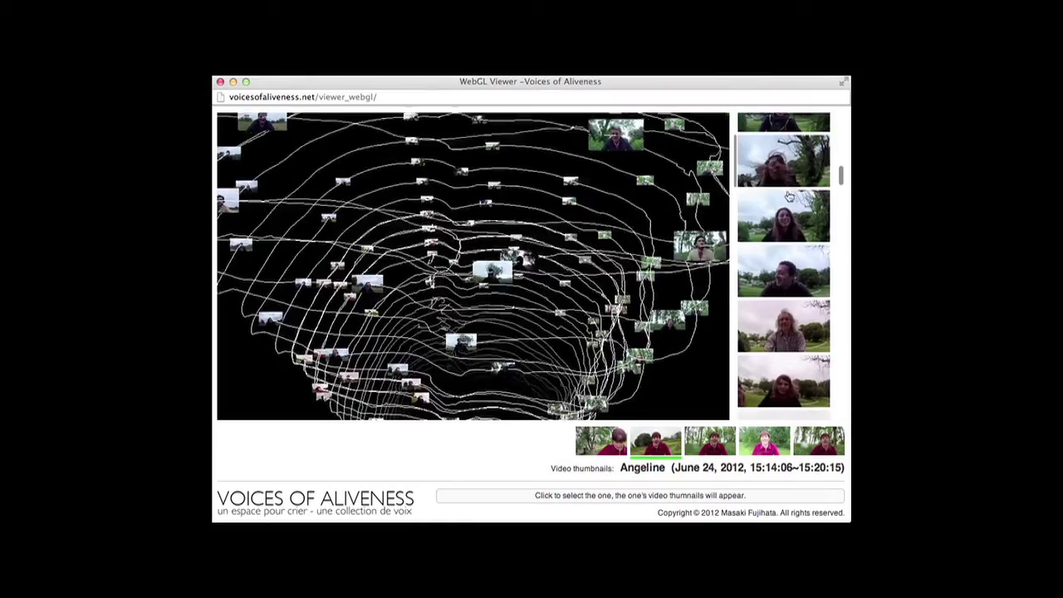
scroll(793, 264, down, 5)
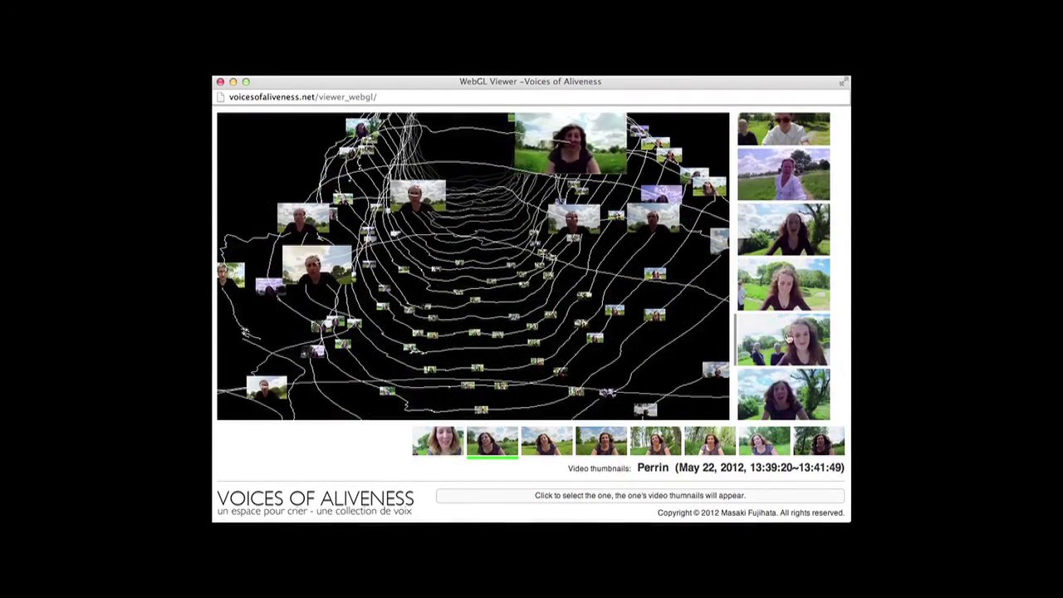
scroll(772, 339, up, 3)
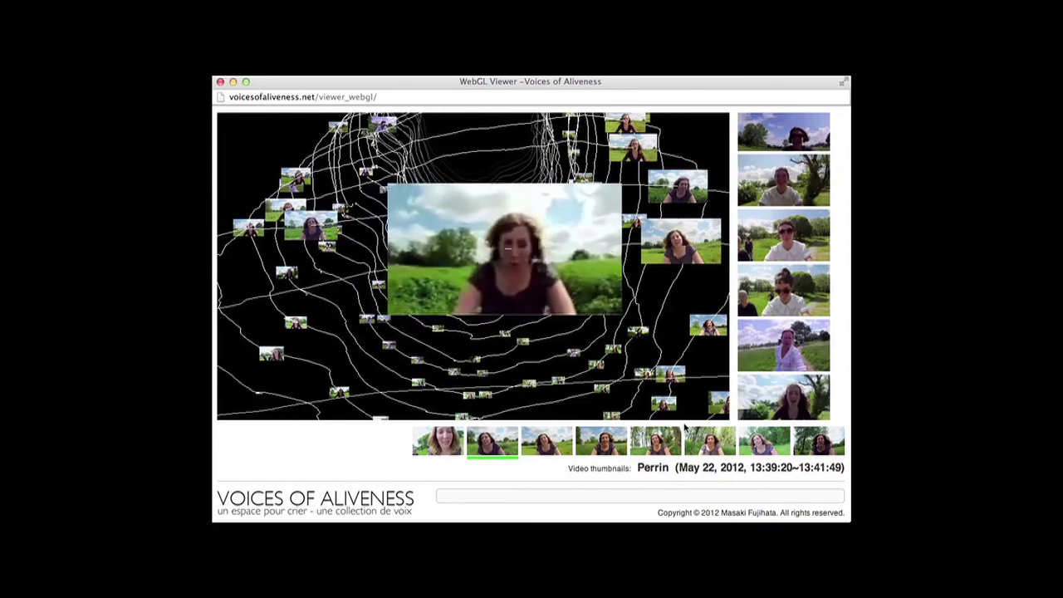
Play a video clip from Perrin's May 22, 2012 recording
click(660, 446)
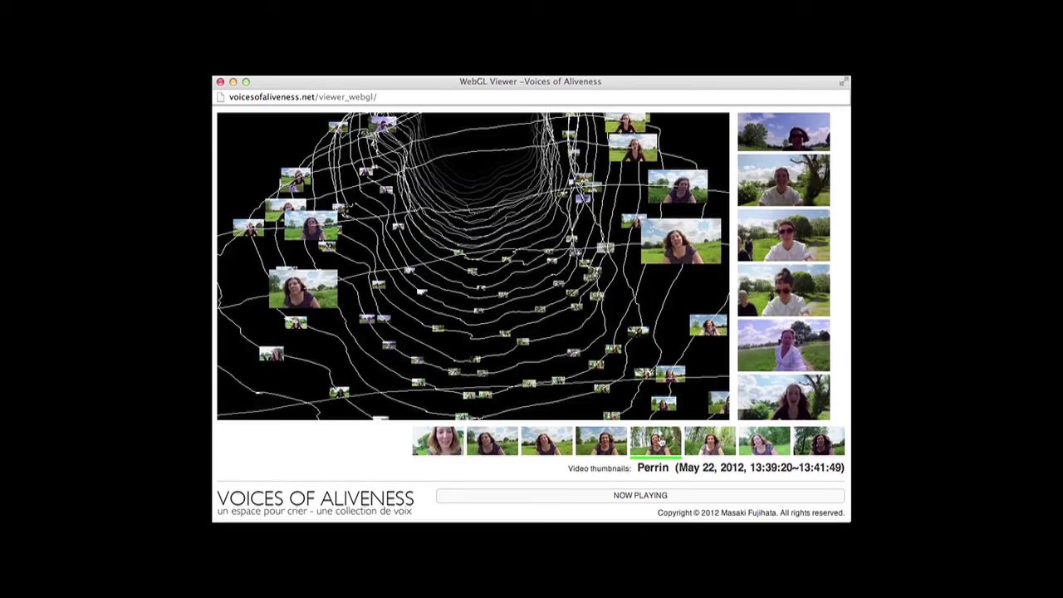
scroll(823, 266, down, 2)
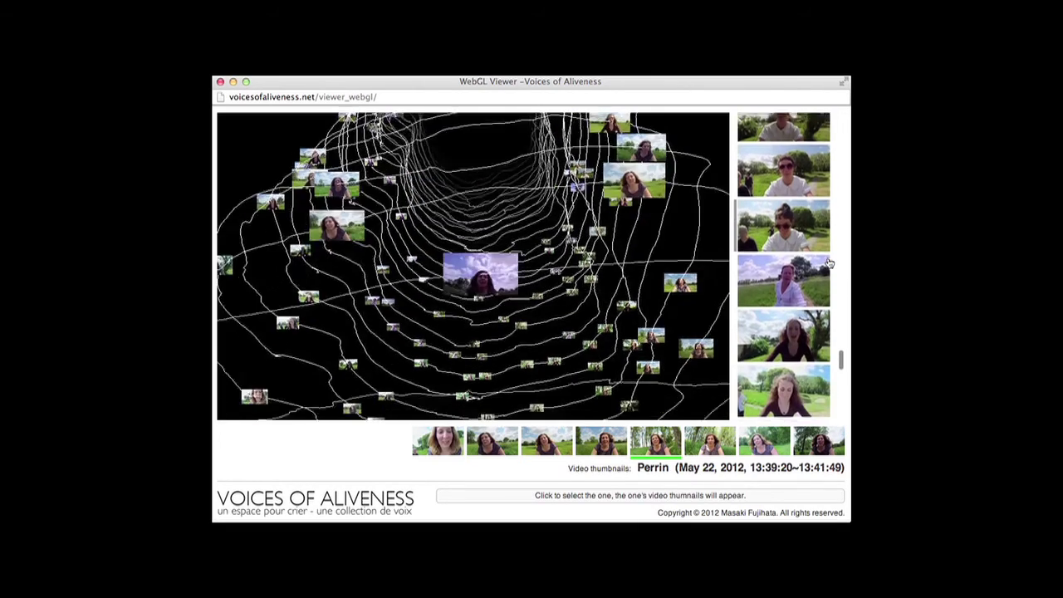
scroll(827, 264, down, 2)
scroll(828, 263, down, 2)
scroll(828, 263, down, 1)
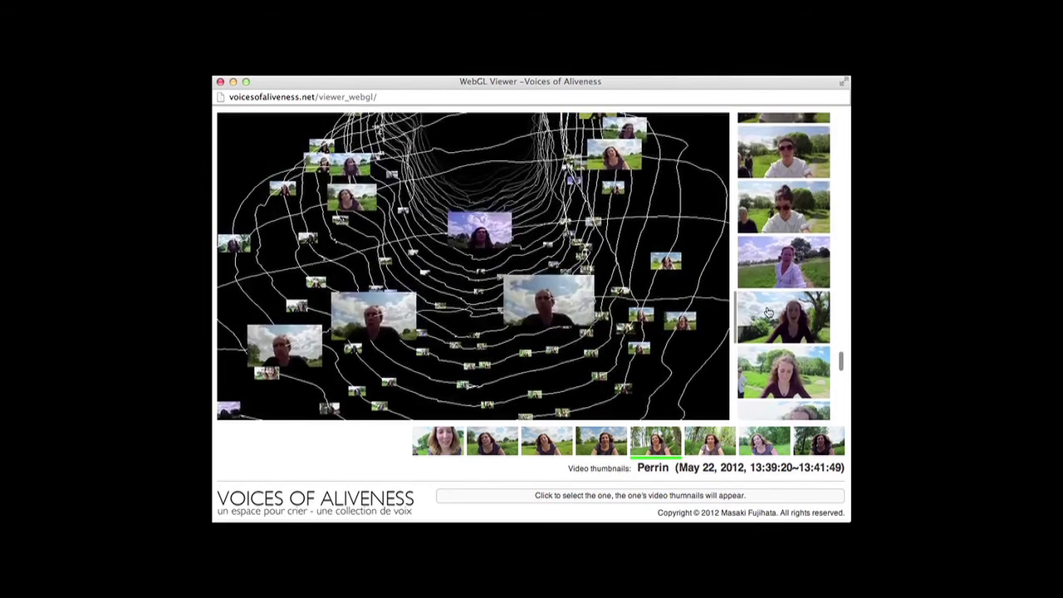
scroll(769, 312, up, 2)
scroll(768, 312, up, 2)
scroll(769, 312, up, 2)
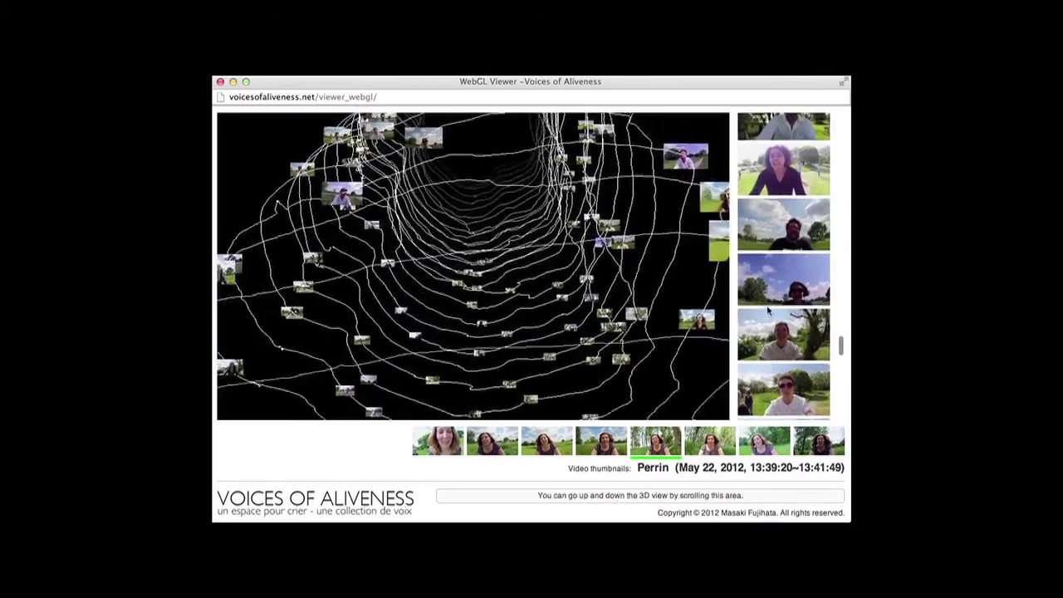
scroll(768, 312, up, 1)
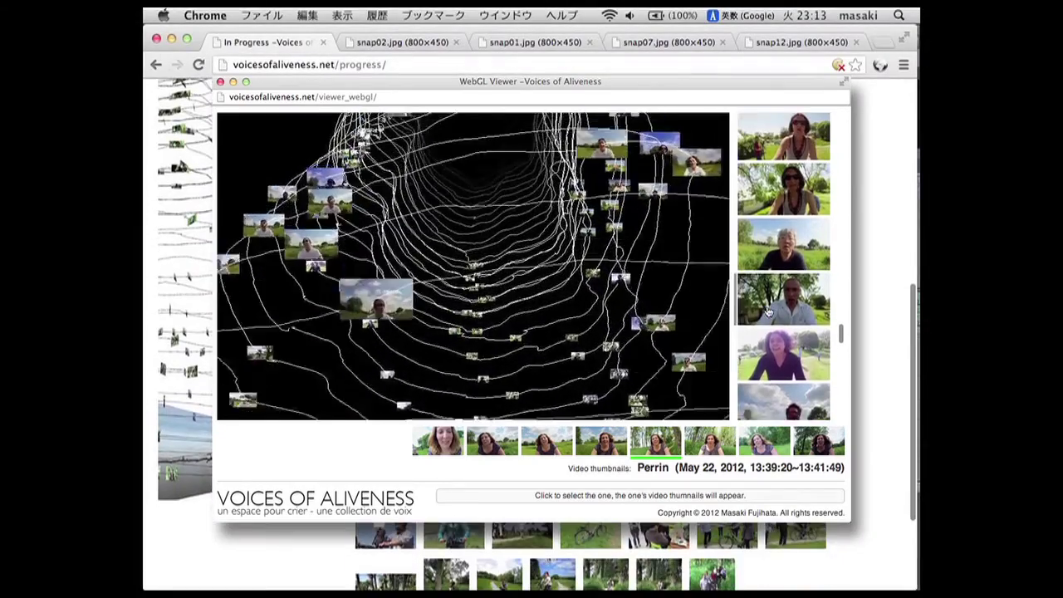
scroll(768, 312, up, 1)
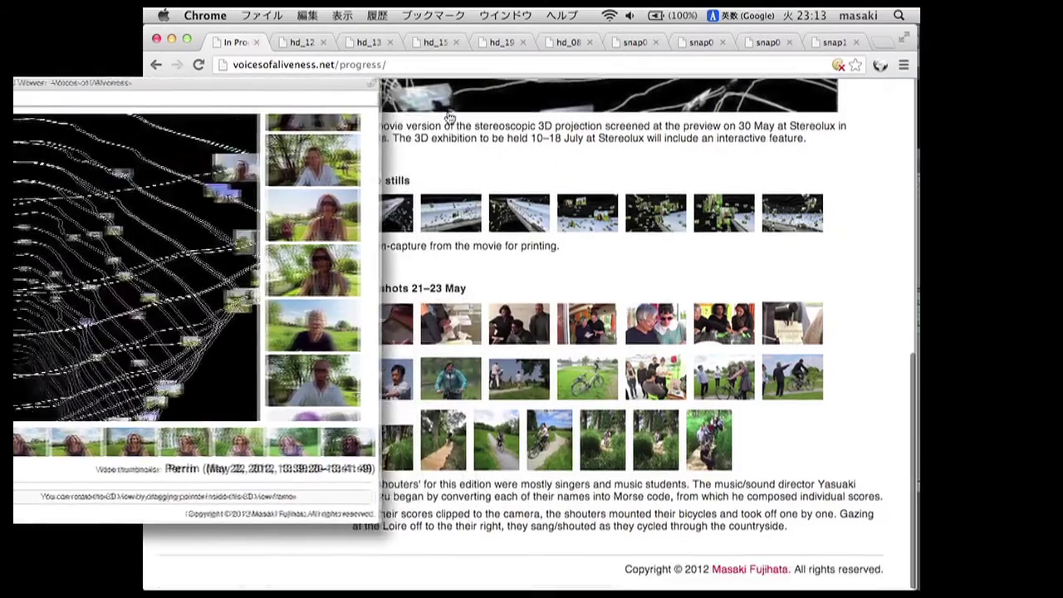
scroll(593, 239, up, 3)
scroll(592, 240, up, 3)
Start the embedded Preview edition YouTube video on the progress page
click(607, 270)
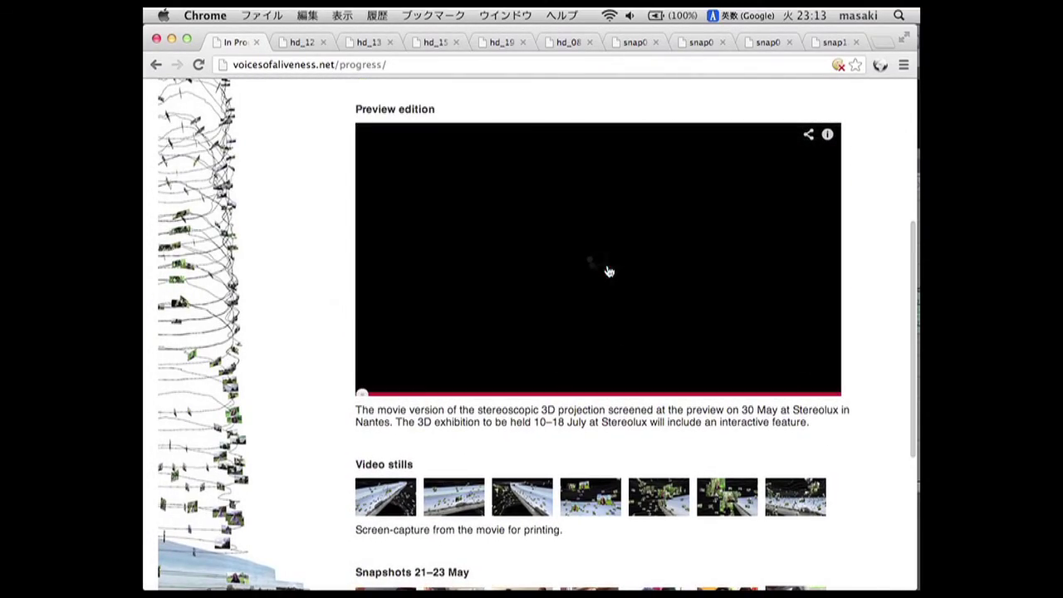